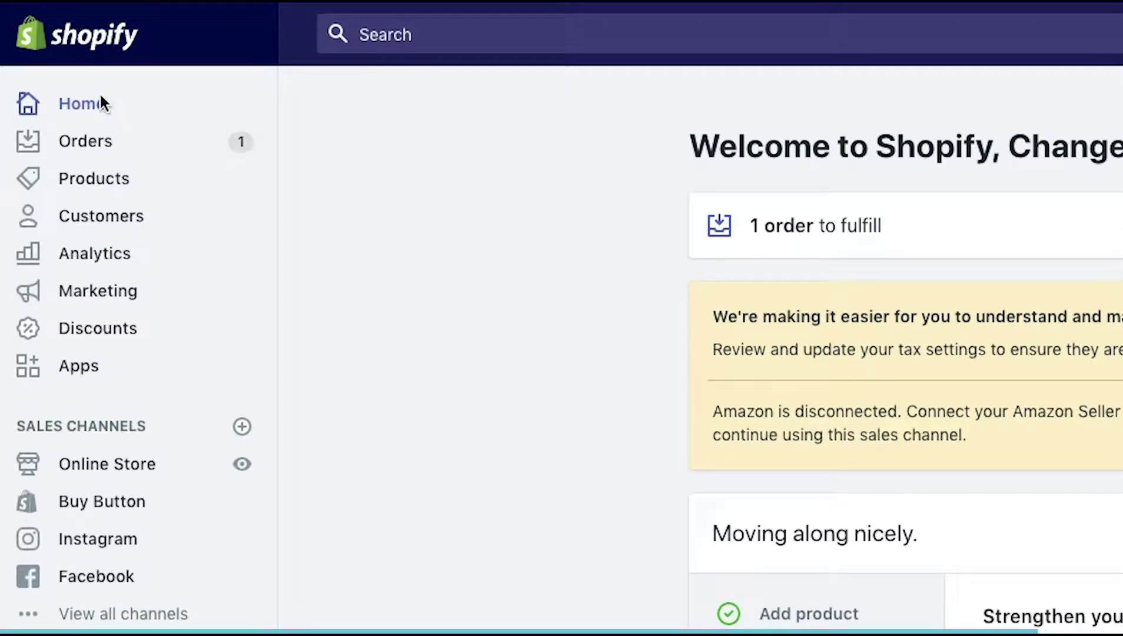
- Go to Products > Gift cards, where no gift cards have been issued yet
left_click(105, 182)
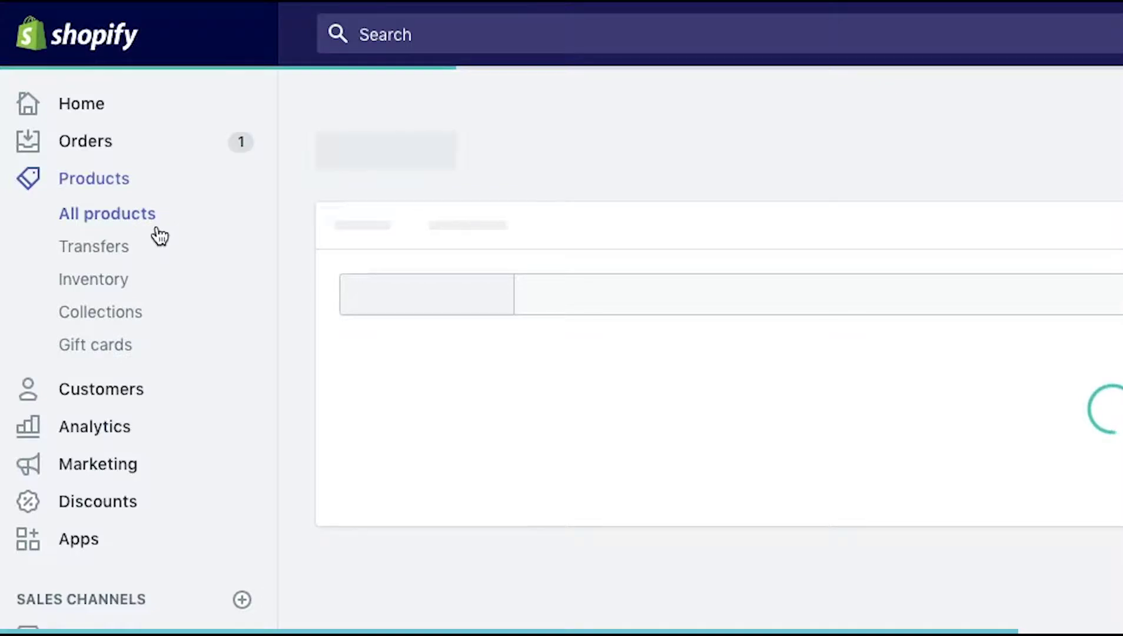
left_click(128, 347)
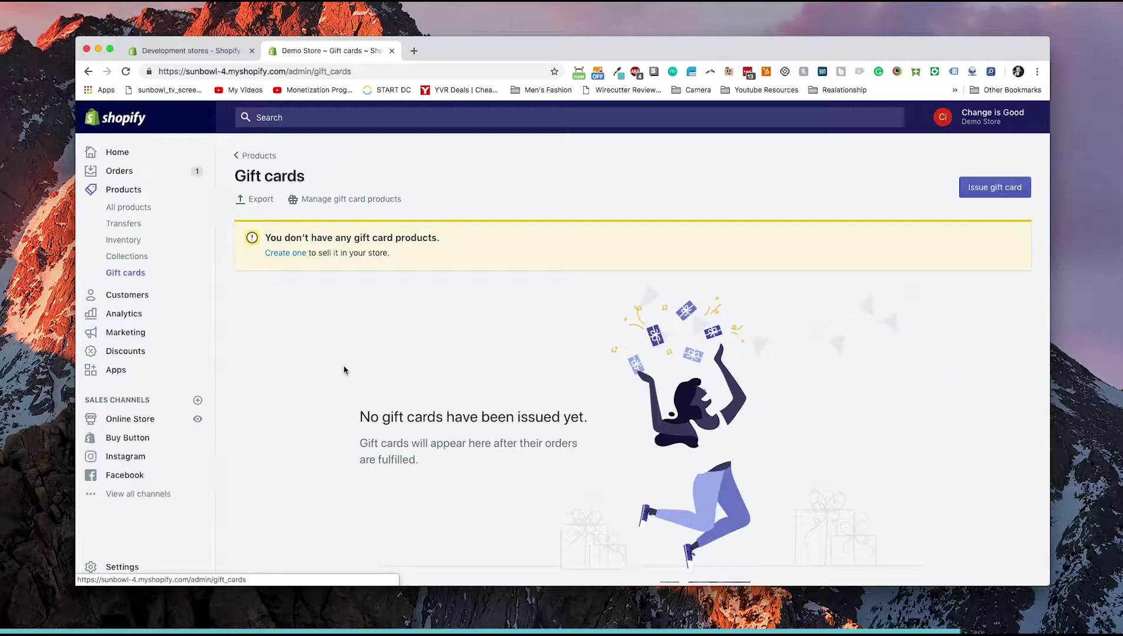
- Start a new gift card with a custom initial value of $100
left_click(984, 198)
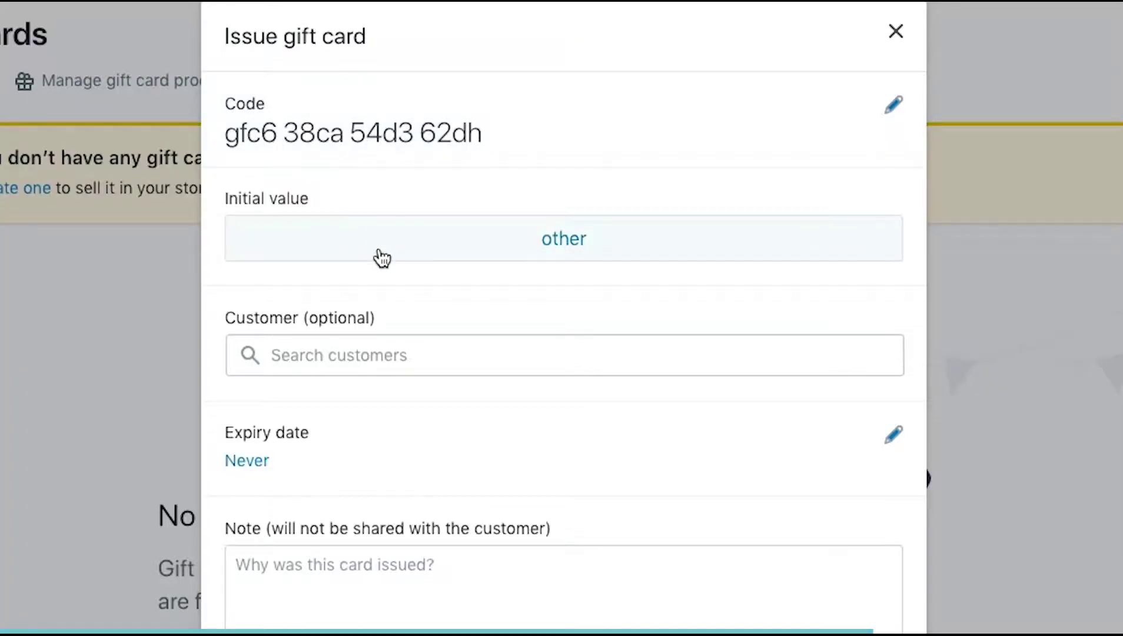
left_click(383, 258)
left_click(316, 343)
double_click(318, 342)
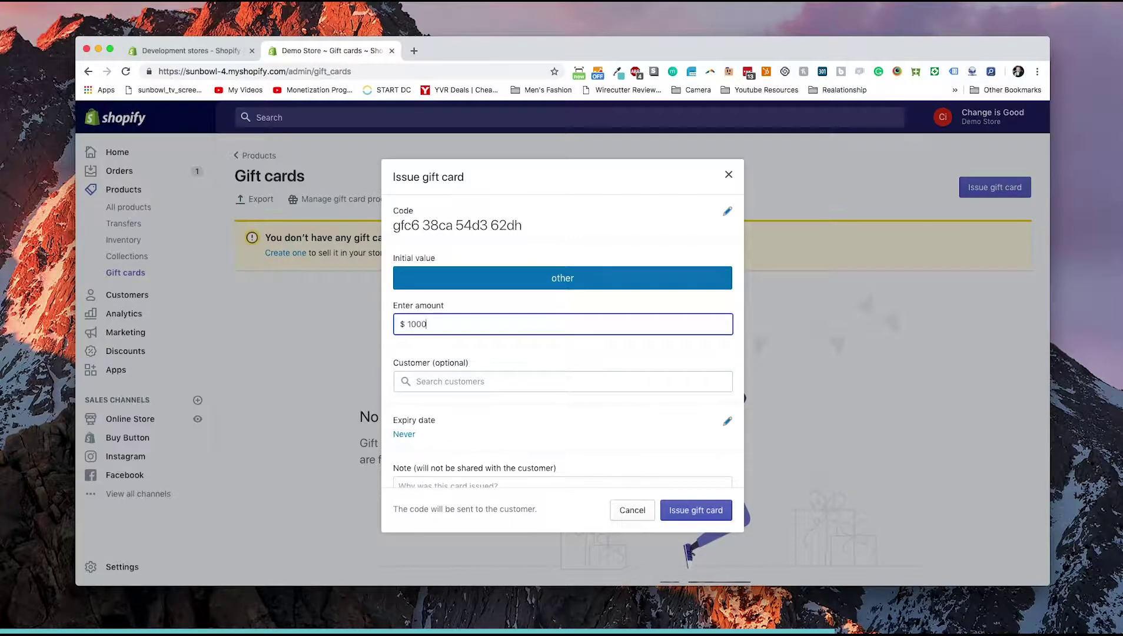
left_click(468, 381)
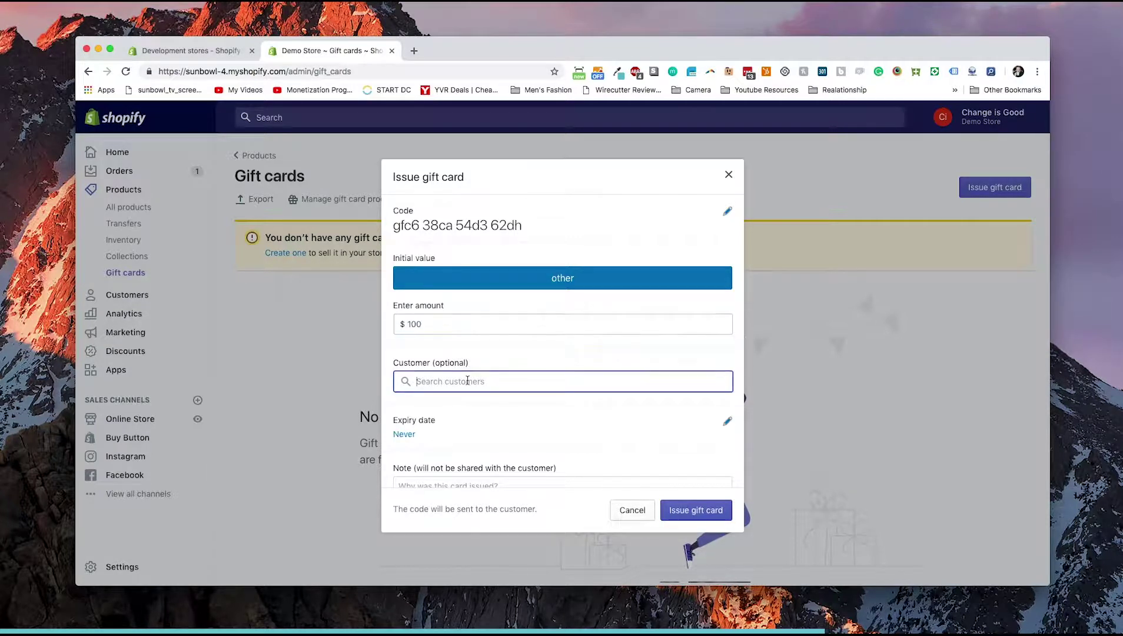
scroll(546, 359, "down", 3)
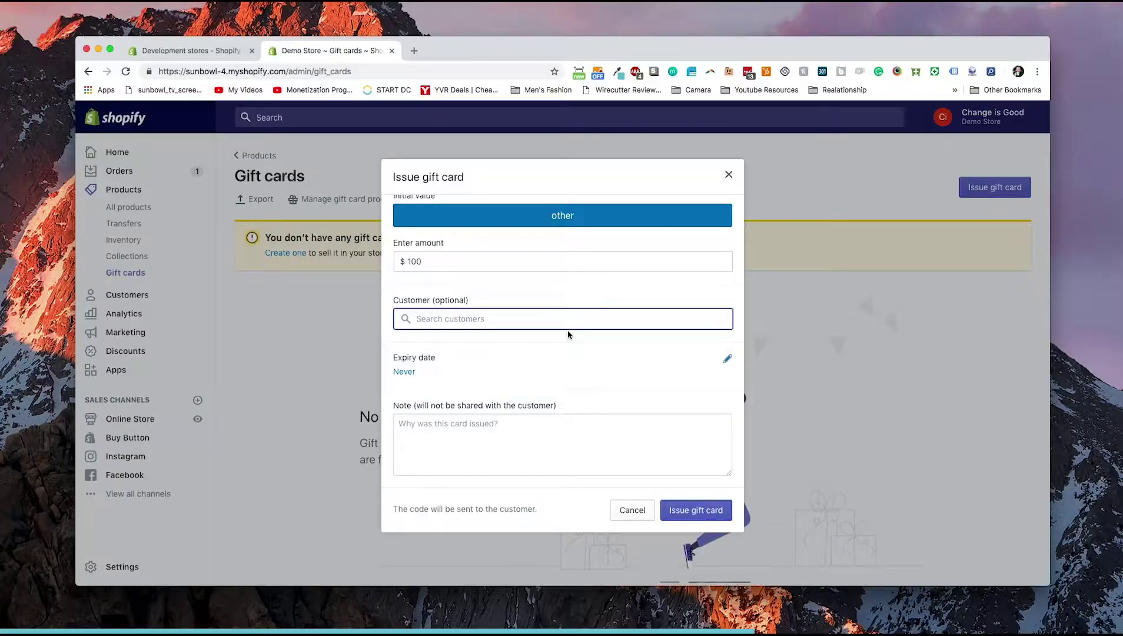
scroll(568, 334, "down", 2)
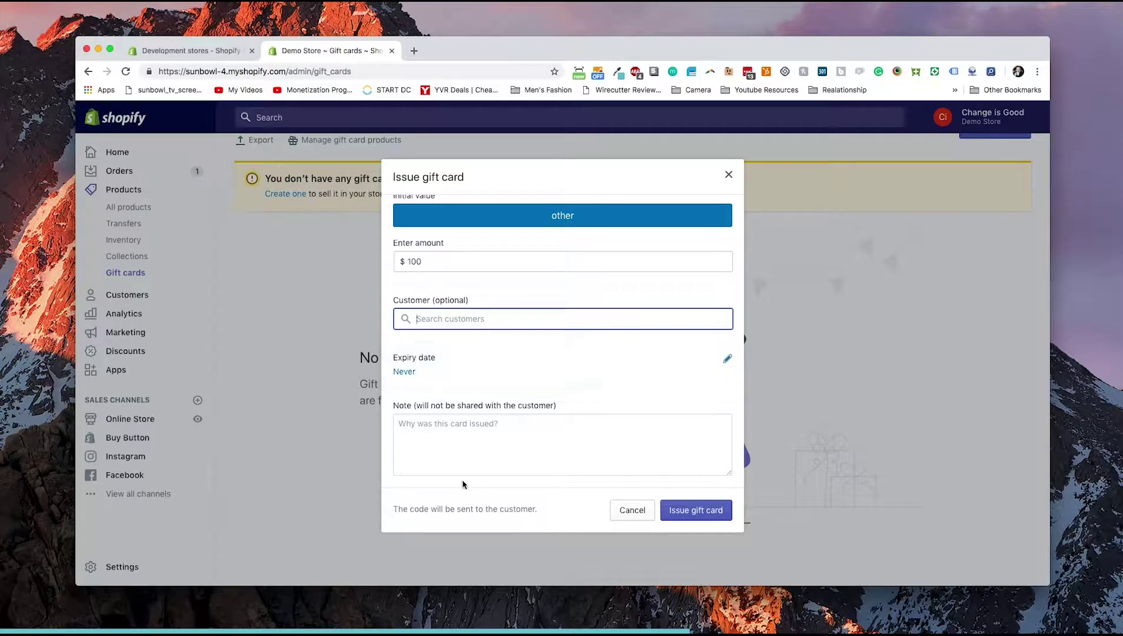
left_click(458, 443)
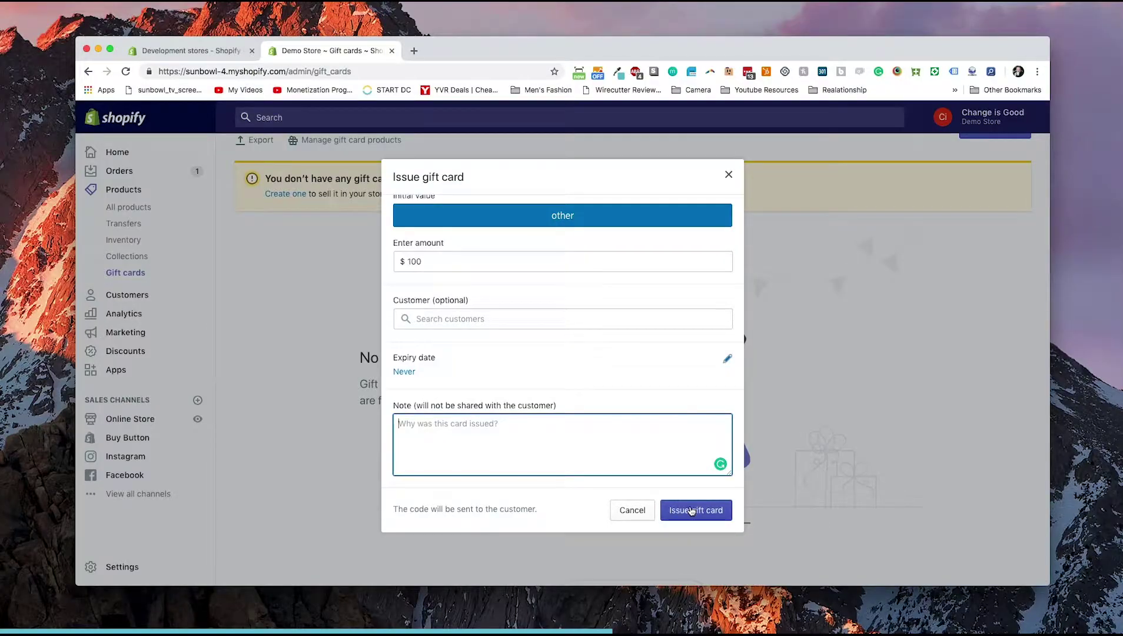
- Issue the $100 gift card and open its detail page showing a $100.00 CAD balance
left_click(692, 511)
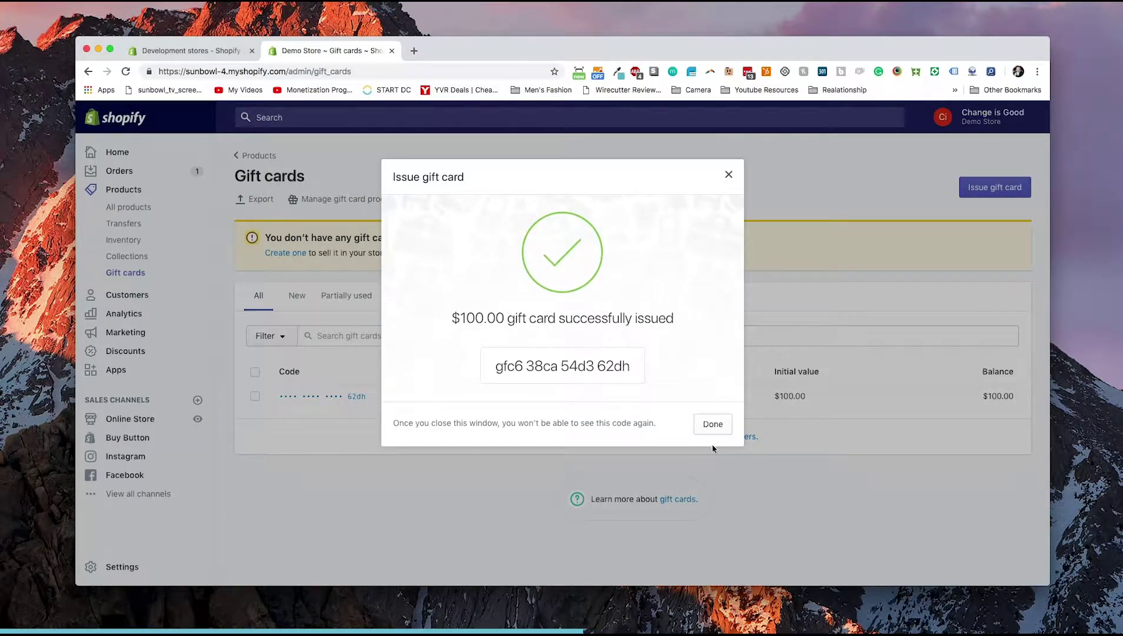
left_click(712, 424)
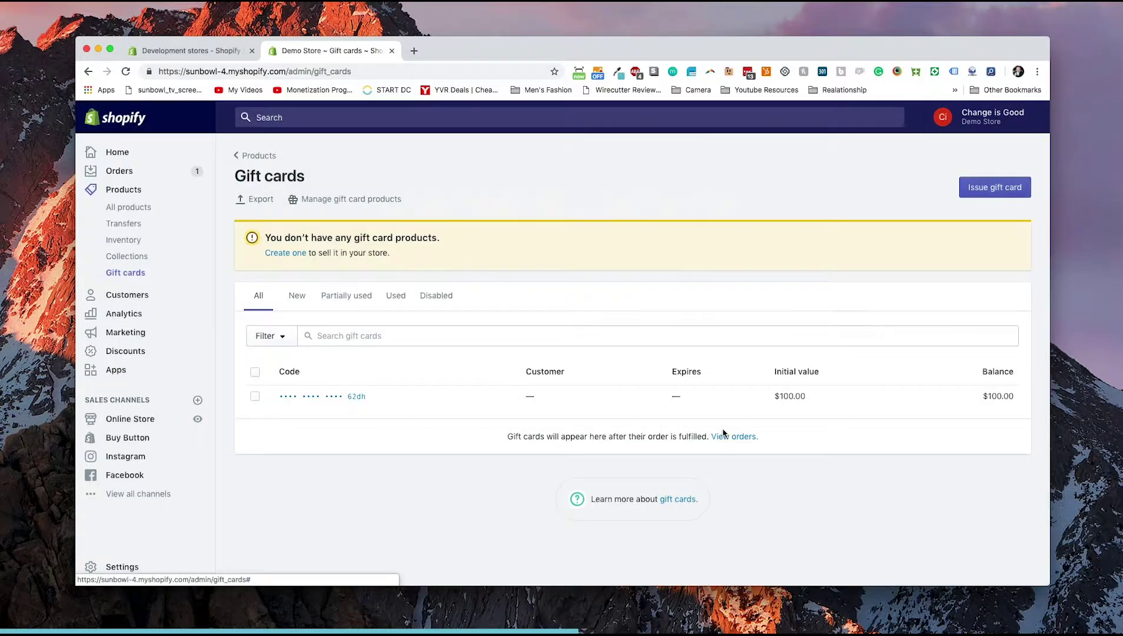
left_click(336, 398)
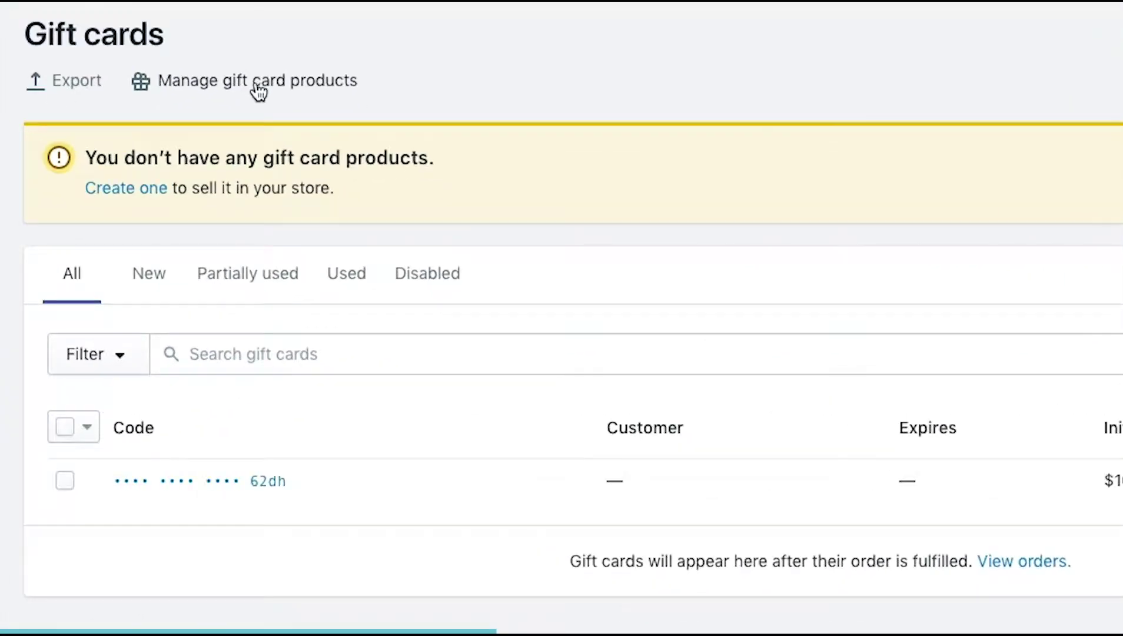
- Add a new gift card product titled 'Holiday Gift Card'
left_click(259, 91)
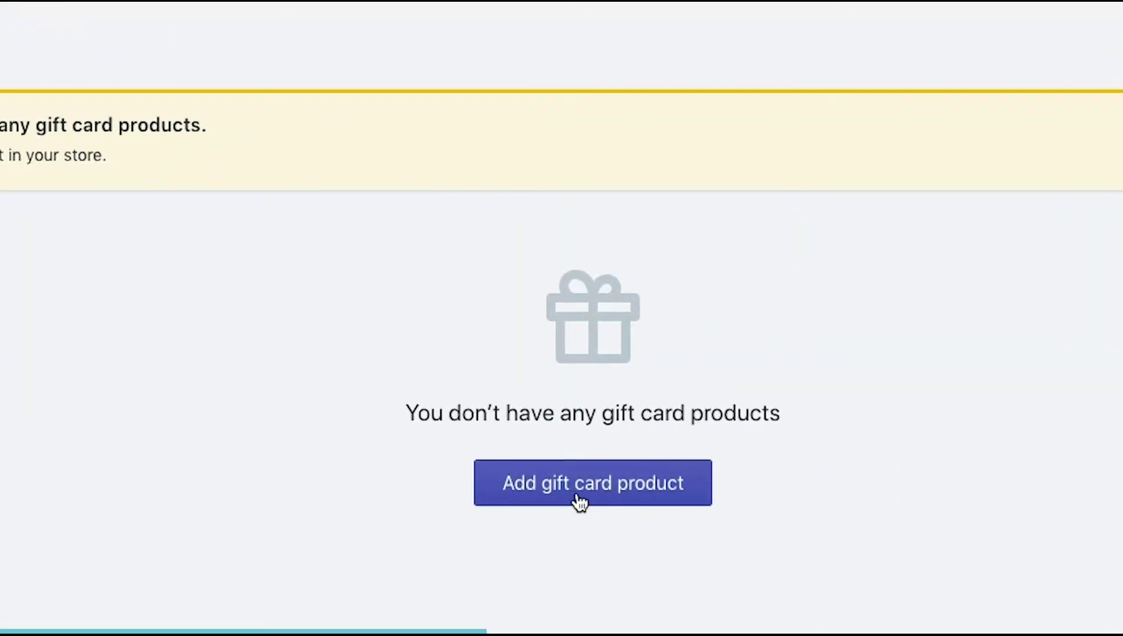
left_click(603, 491)
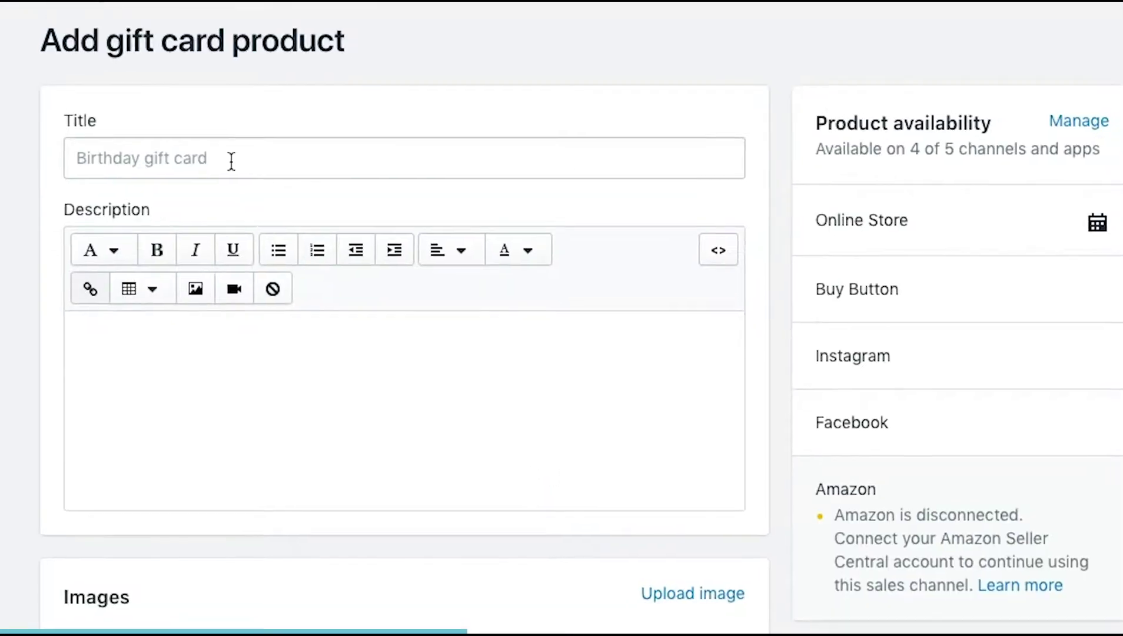
left_click(230, 162)
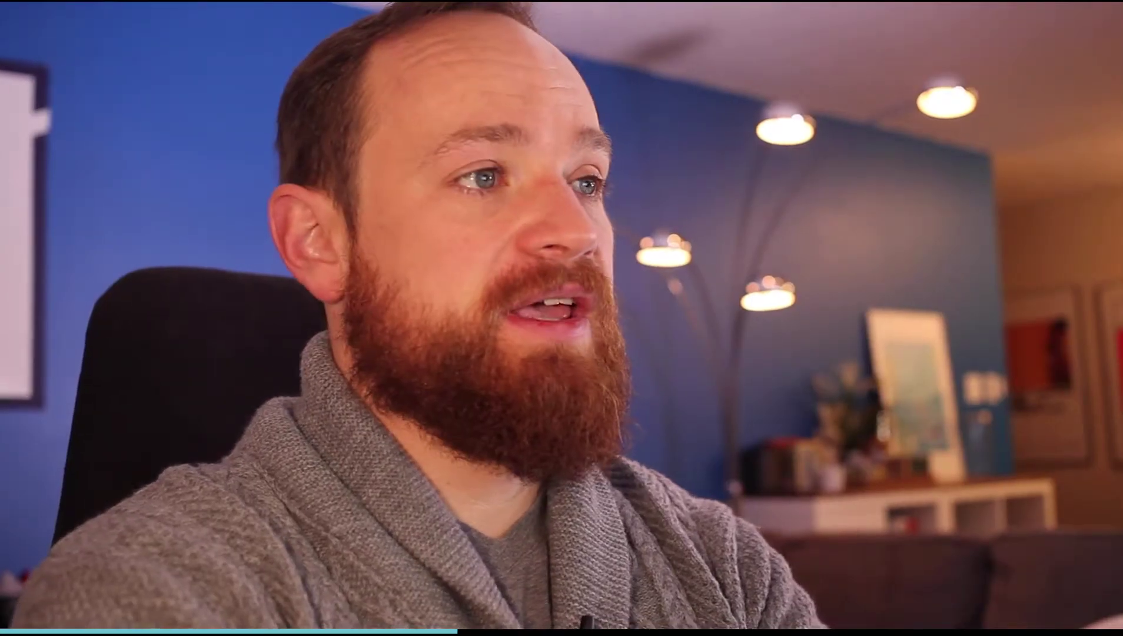
type("Holiday ")
type("Gift CA")
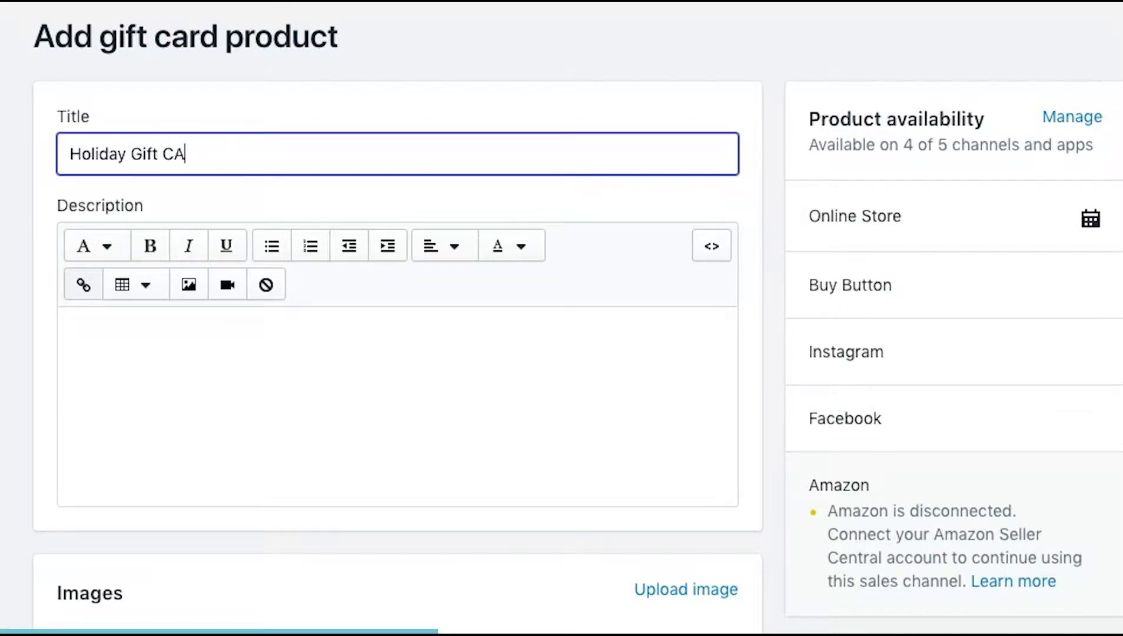
type("Rd")
- Write 'Share the love with our fabulous gift card.' as the product description
left_click(91, 245)
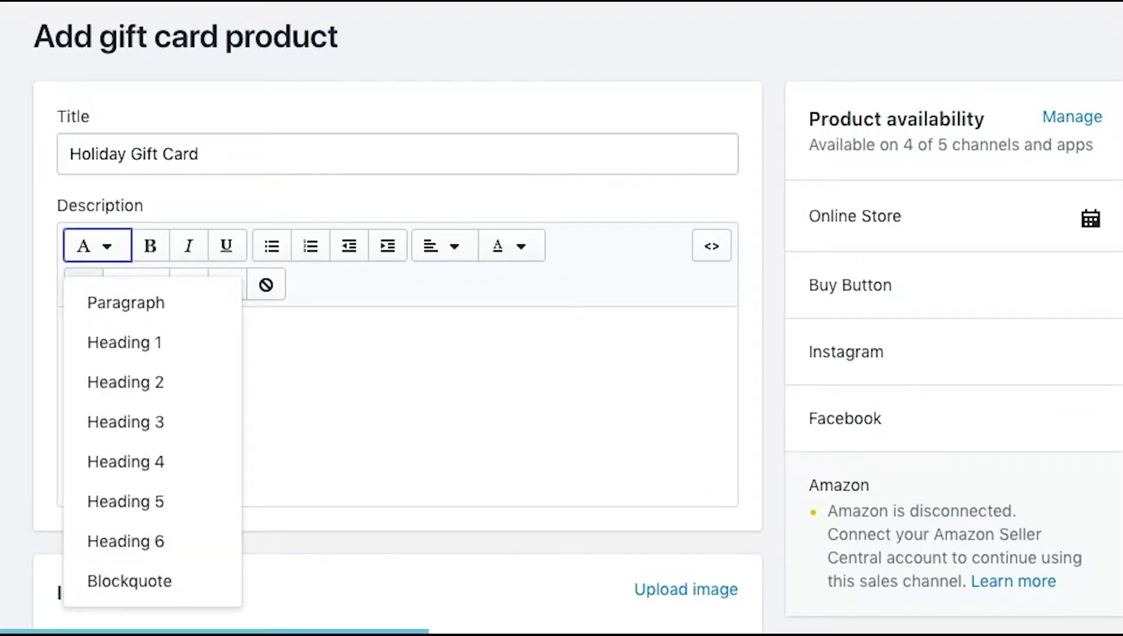
left_click(476, 390)
left_click(475, 391)
type("Share ")
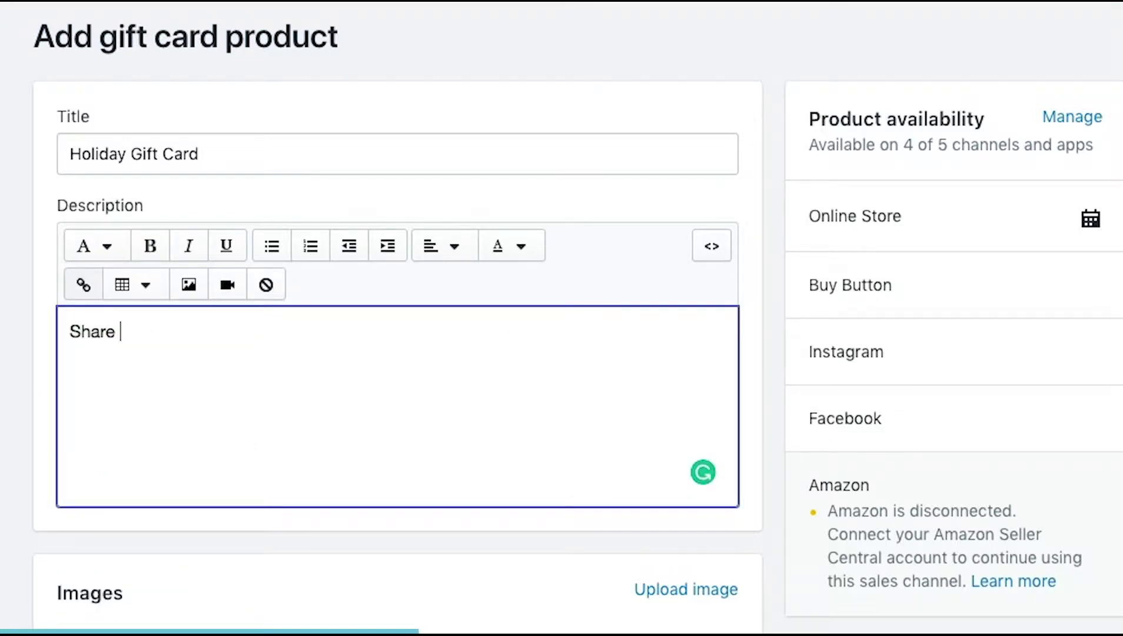
type("the love wi")
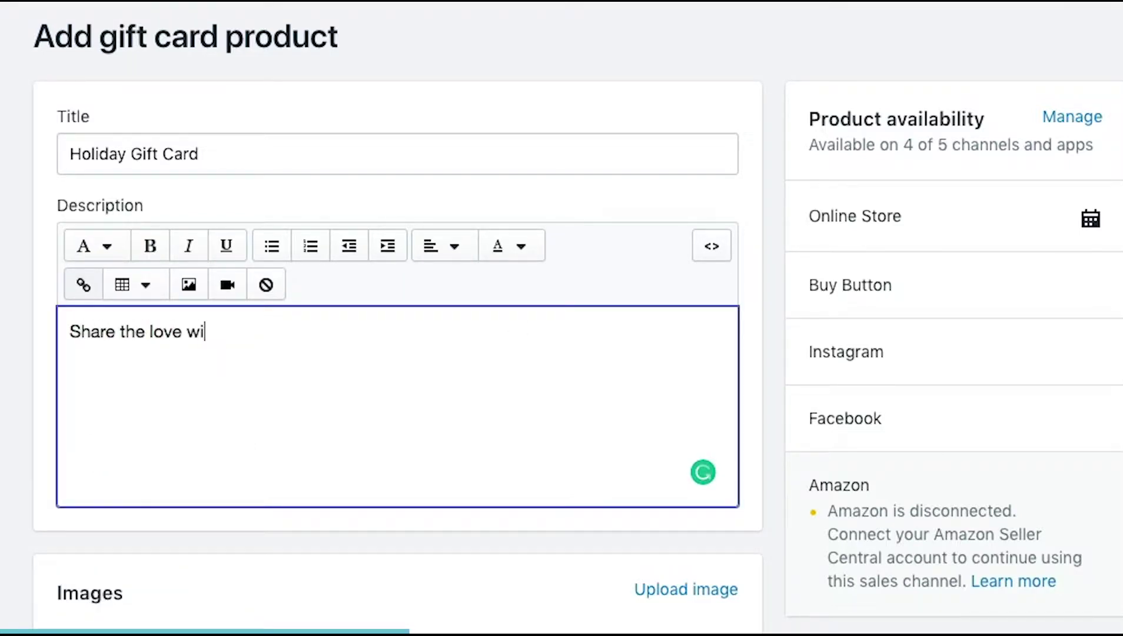
type("th our fa")
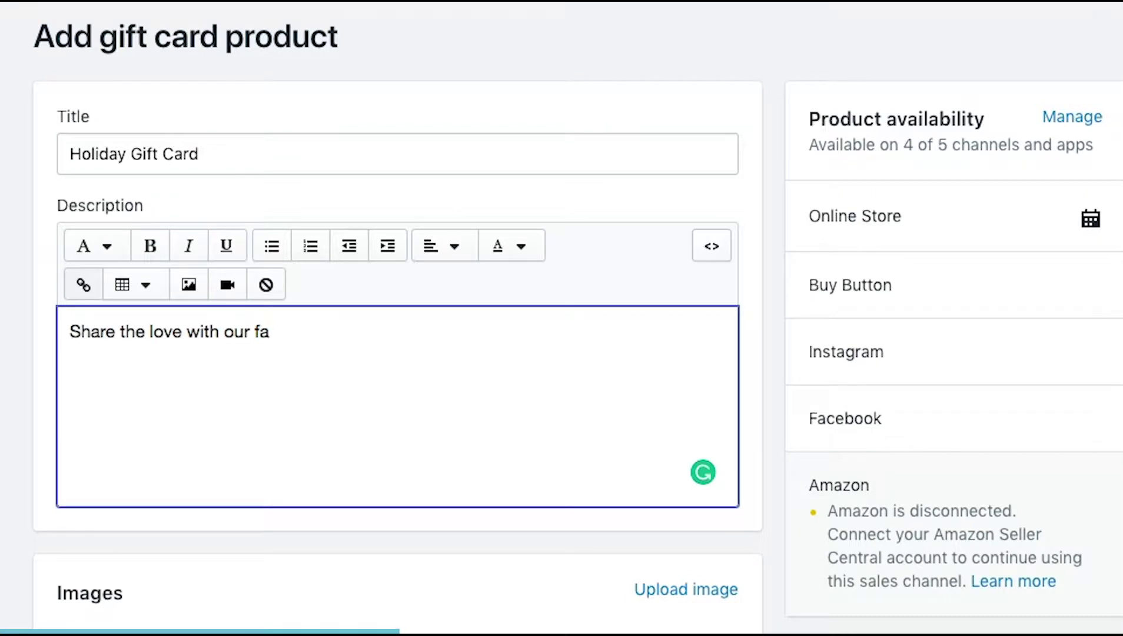
type("bulous gift c")
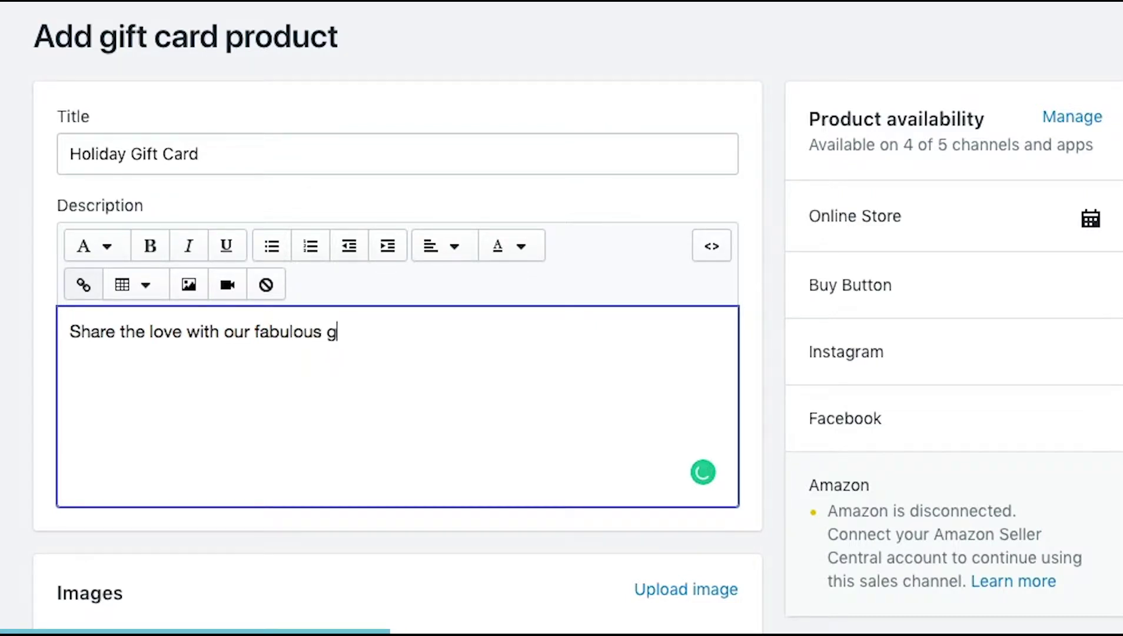
type("ard.")
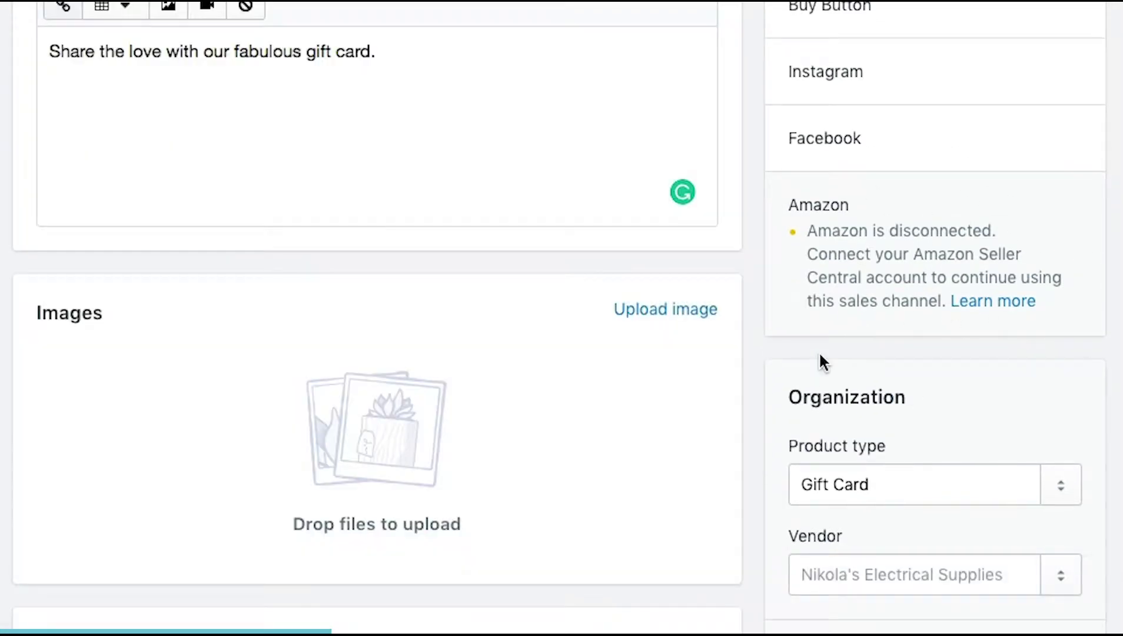
scroll(395, 352, "down", 3)
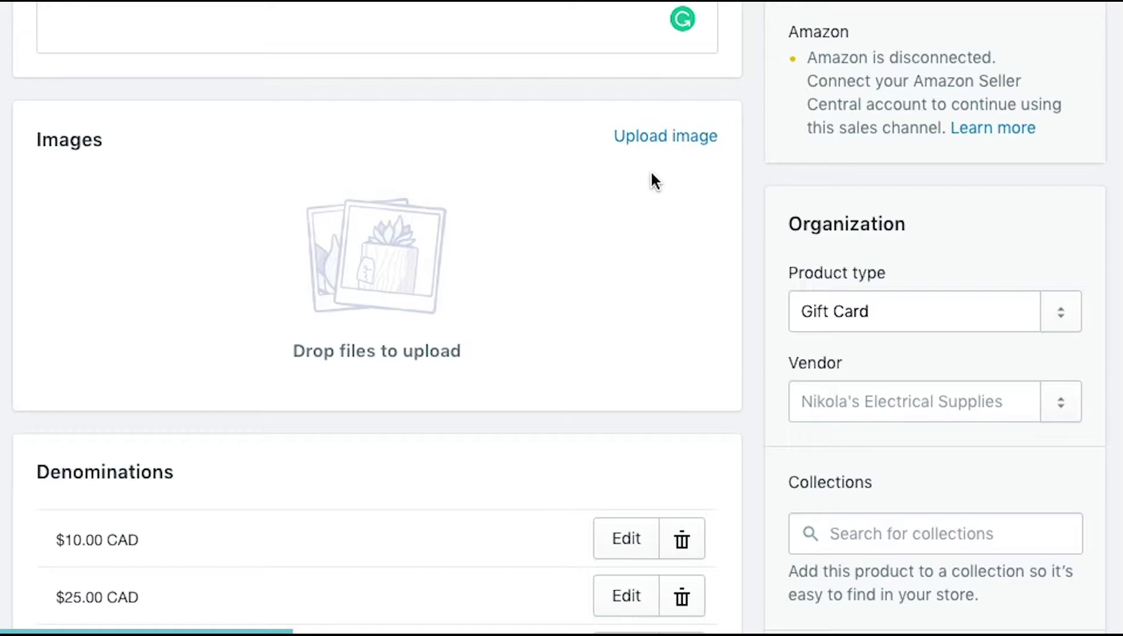
- Upload giftcard.jpeg from the Desktop's Organizer folder as the product image
left_click(665, 136)
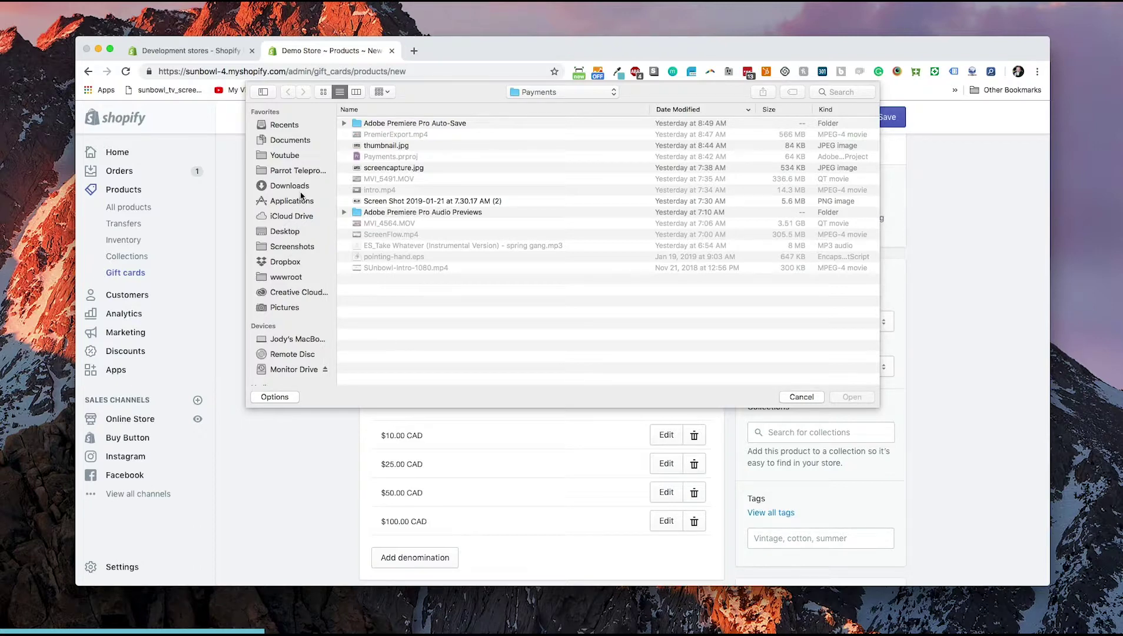
left_click(285, 231)
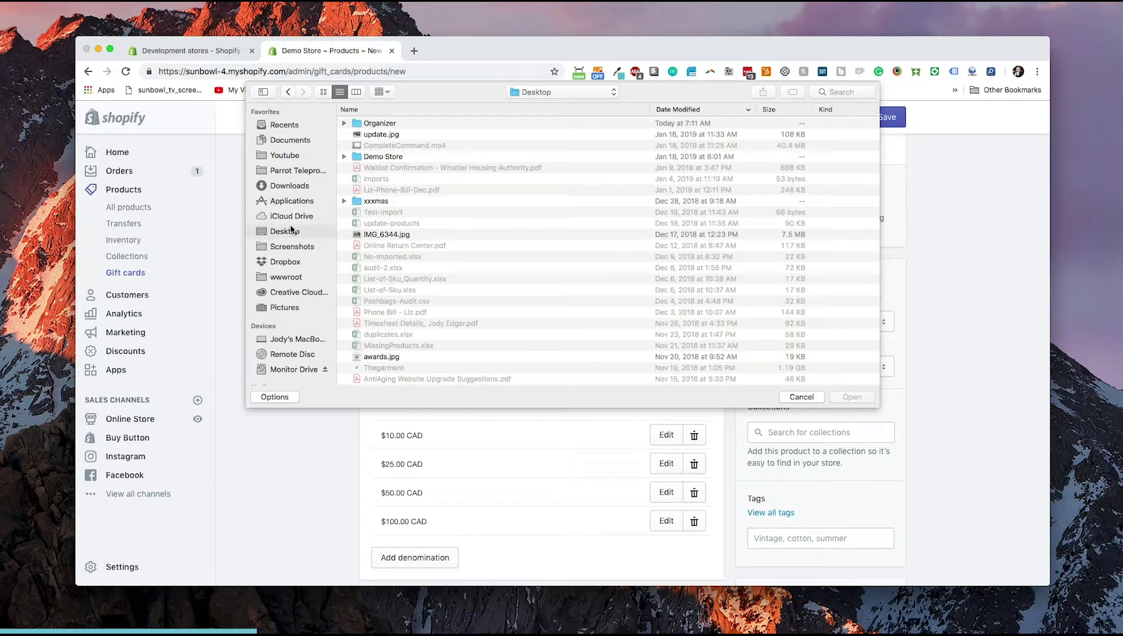
double_click(387, 124)
double_click(388, 124)
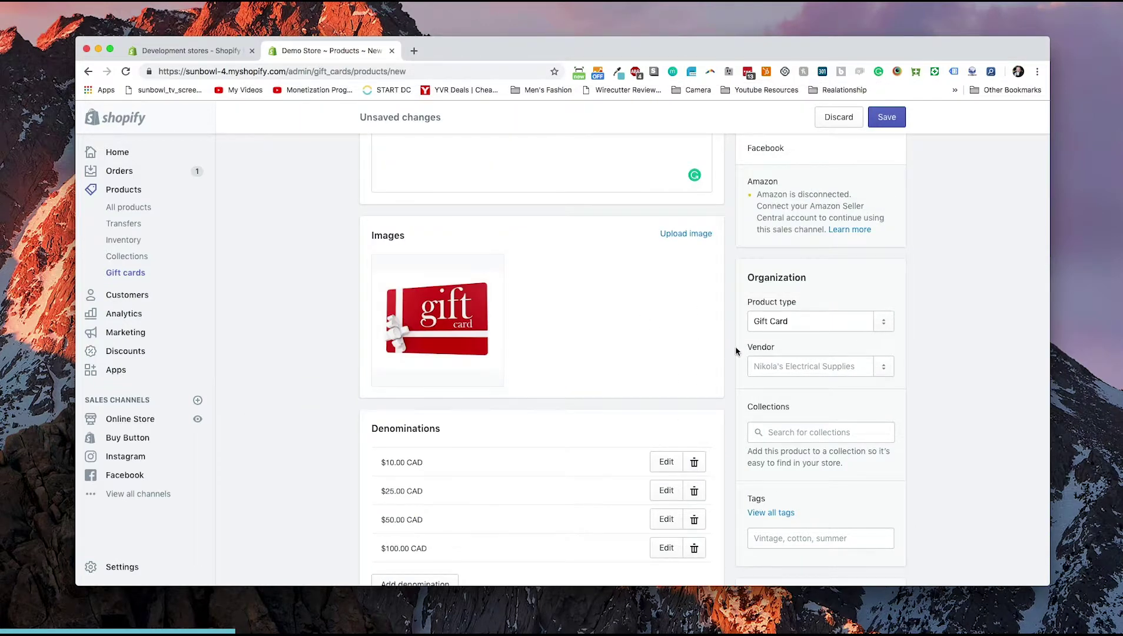
- Review the form and save the Holiday Gift Card with its four denominations up to $100.00 CAD
scroll(735, 350, "down", 3)
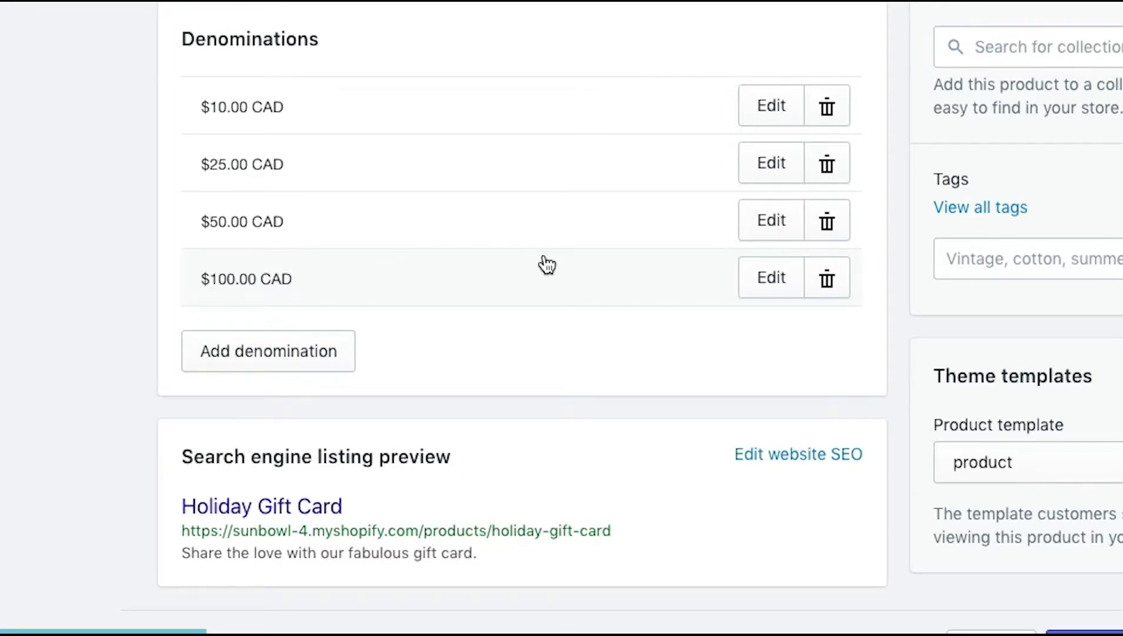
scroll(790, 253, "up", 5)
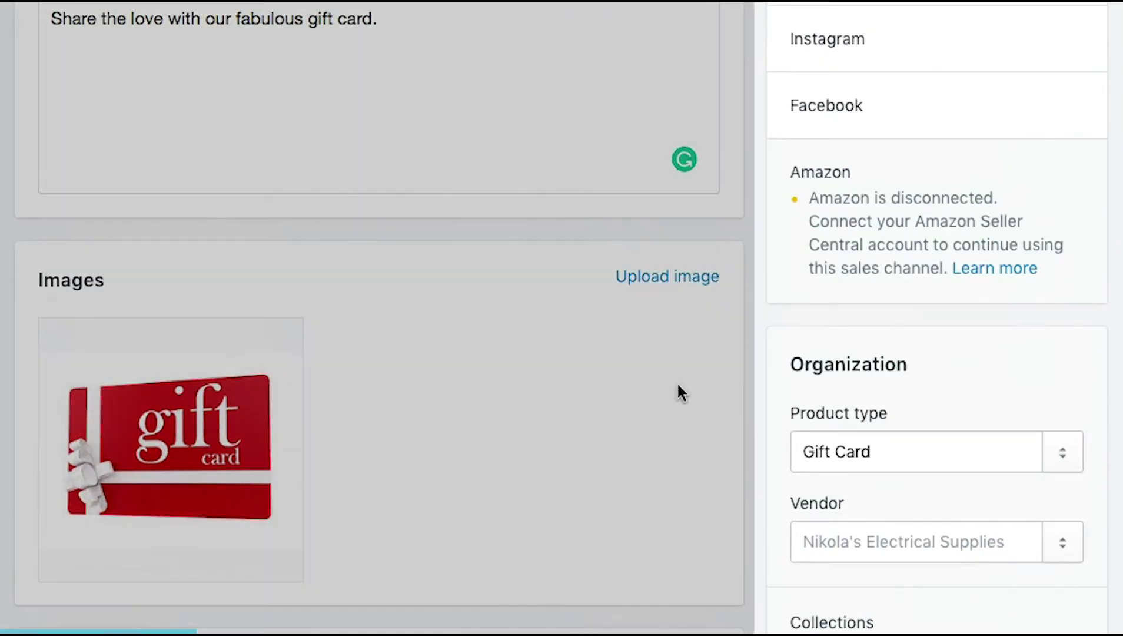
scroll(864, 390, "down", 1)
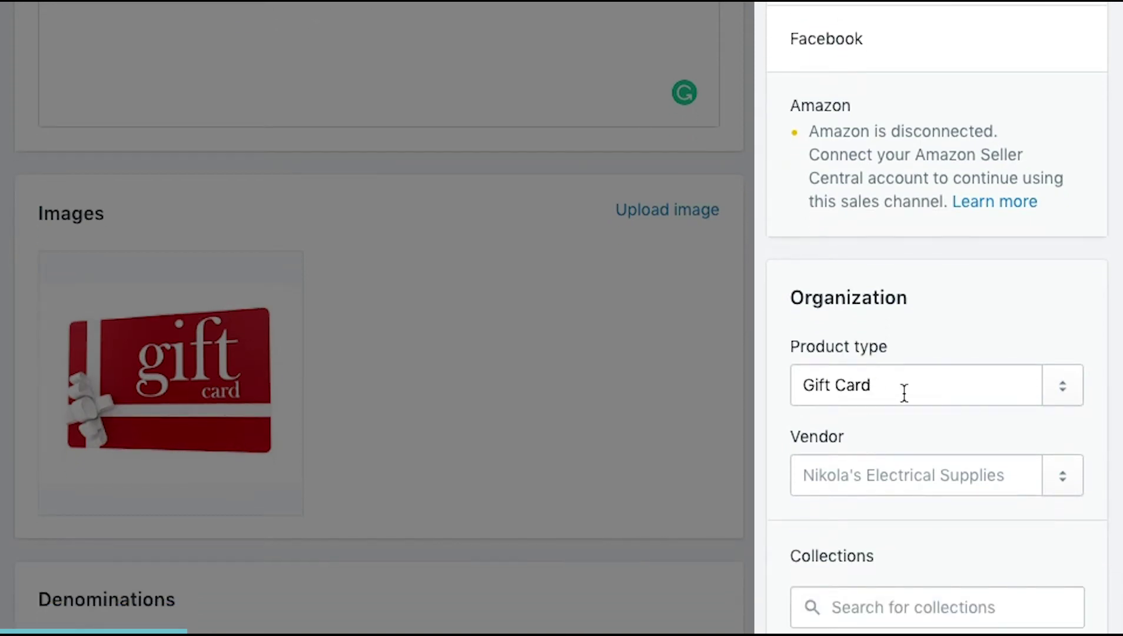
scroll(902, 393, "down", 3)
scroll(913, 382, "down", 2)
scroll(919, 426, "down", 3)
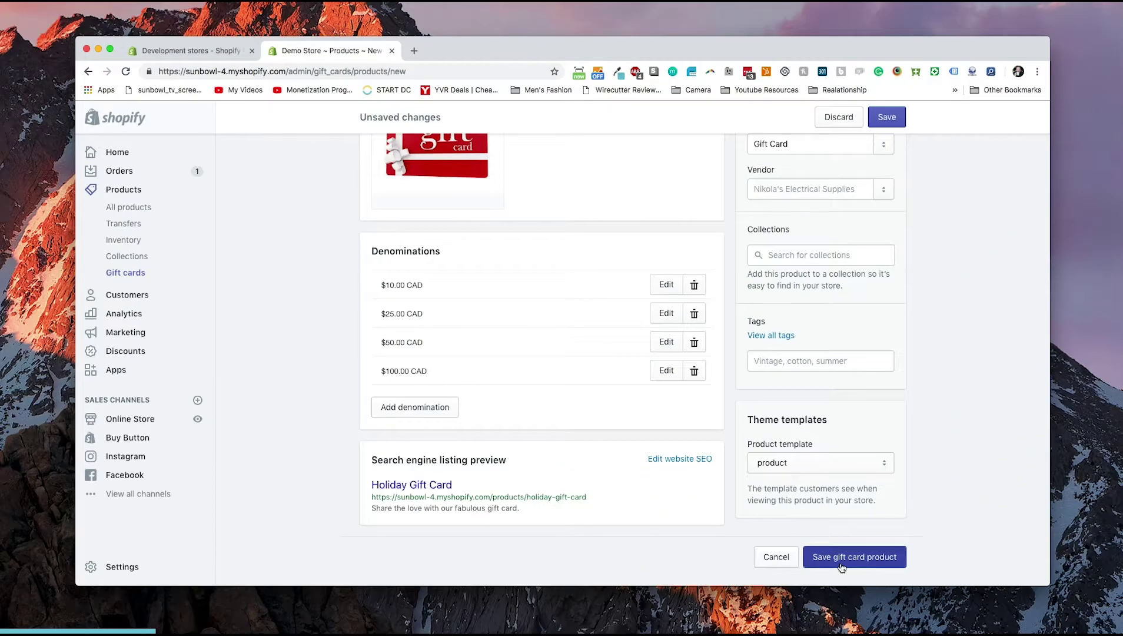
left_click(841, 559)
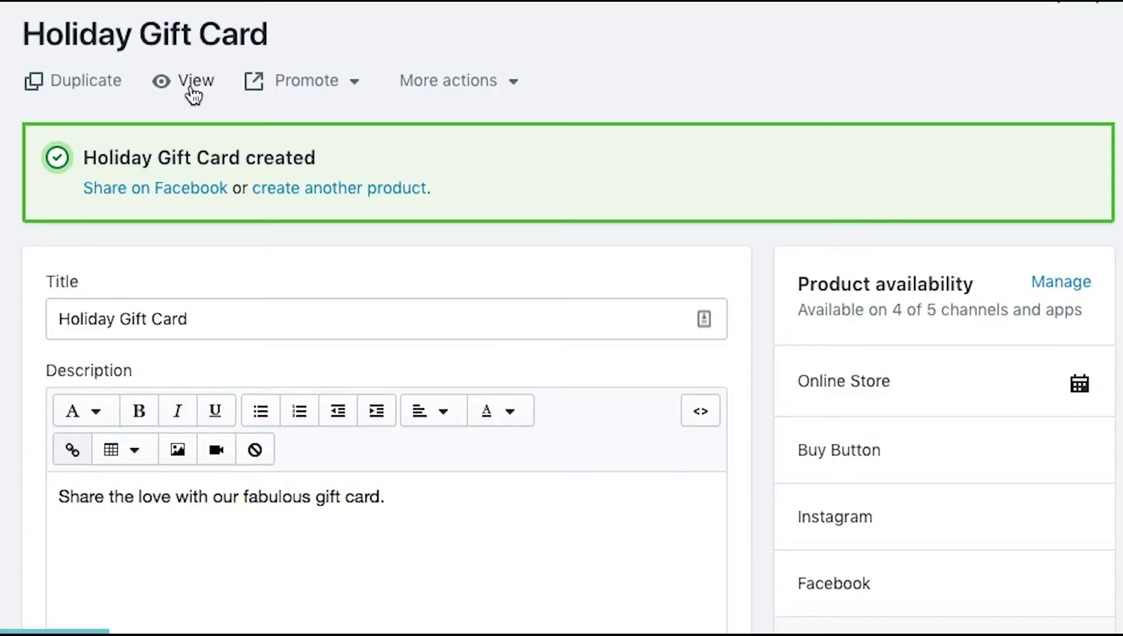
- View the Holiday Gift Card on the storefront and select the $50.00 CAD denomination
left_click(193, 83)
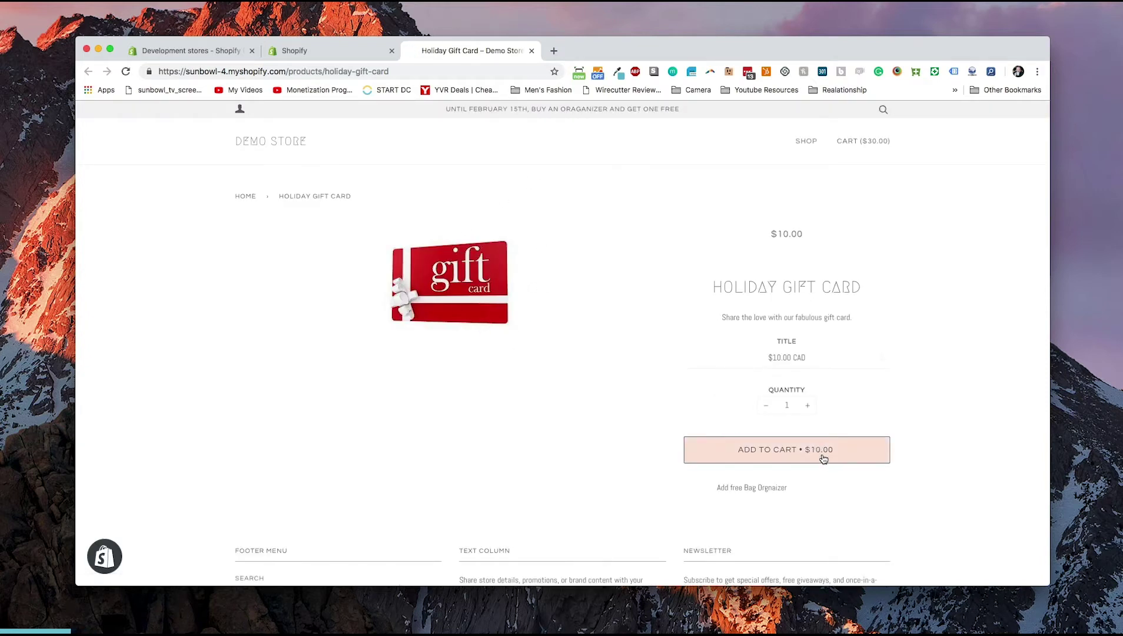
left_click(804, 354)
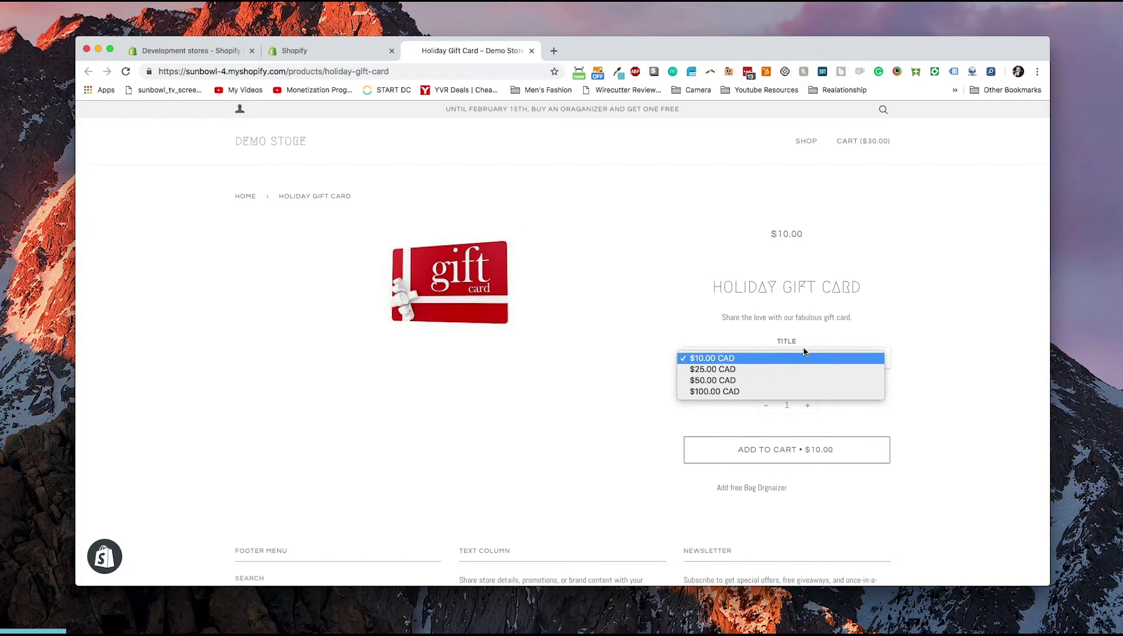
left_click(790, 379)
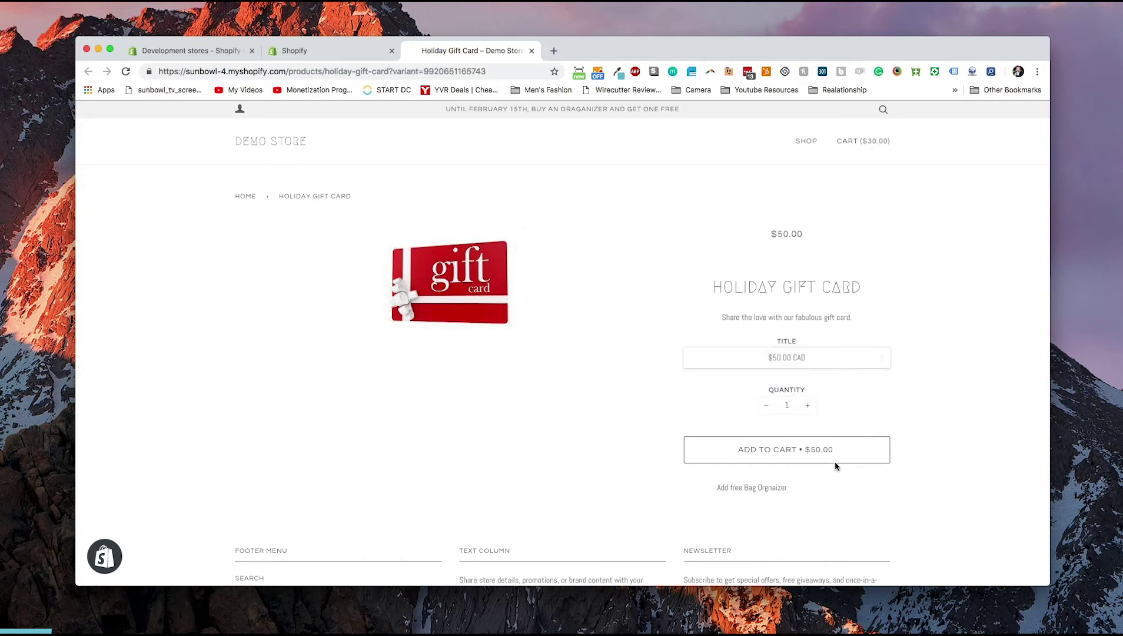